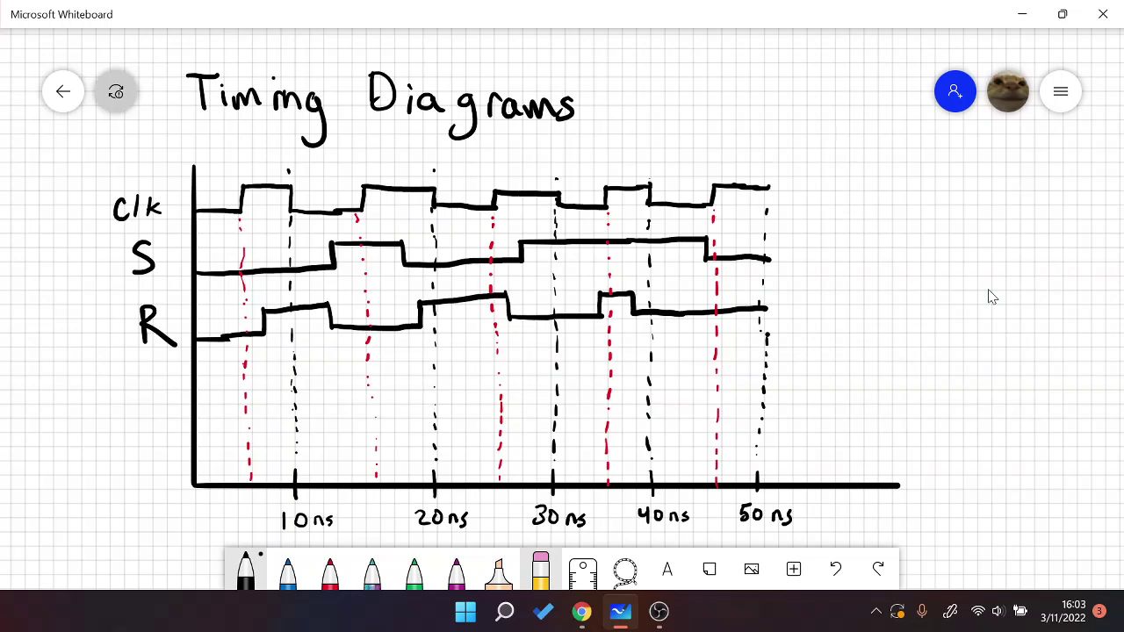
Handwrite 'Negative' beside the Timing Diagrams title and 'SR FF' beneath it
mouse_move(675, 118)
left_mouse_down()
mouse_move(700, 84)
mouse_move(727, 107)
mouse_move(758, 83)
mouse_move(774, 102)
mouse_move(793, 86)
mouse_move(823, 96)
left_mouse_up()
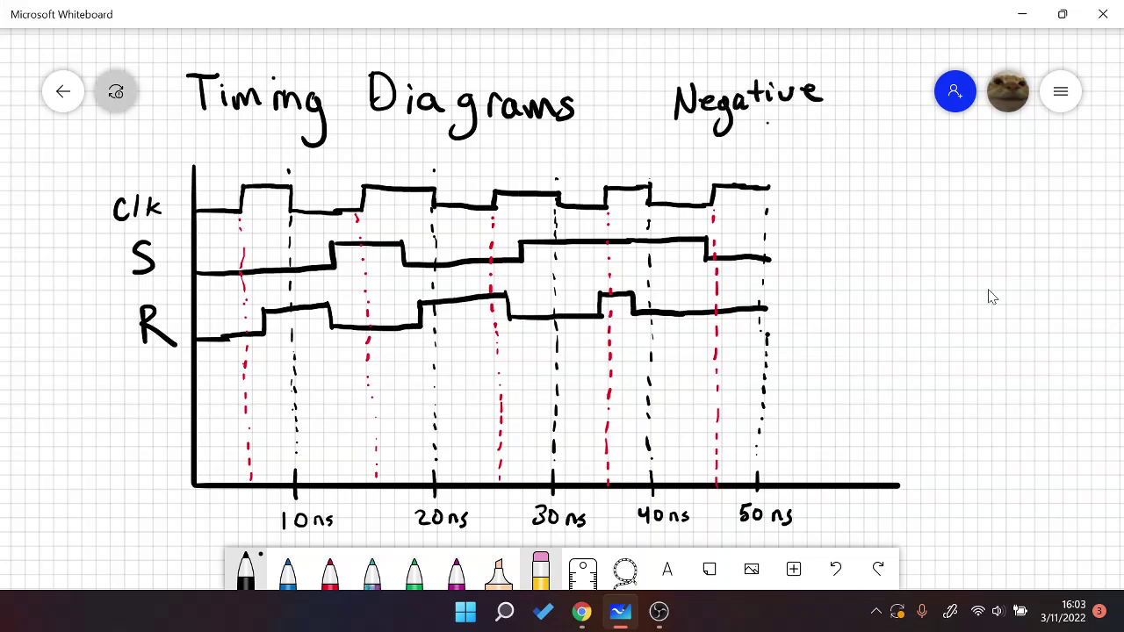
mouse_move(771, 123)
left_mouse_down()
mouse_move(761, 141)
mouse_move(800, 139)
mouse_move(827, 114)
mouse_move(826, 124)
left_mouse_up()
mouse_move(832, 137)
left_mouse_down()
mouse_move(846, 114)
mouse_move(845, 124)
left_mouse_up()
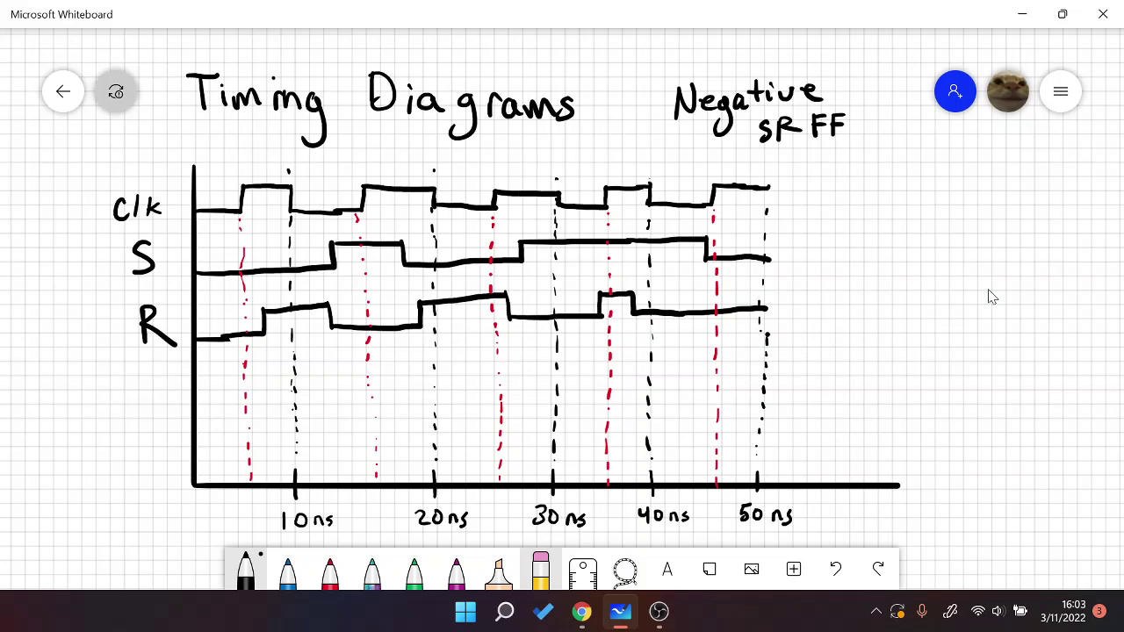
Draw the table headings S, R, Clk and Q with the header rule and column divider
mouse_move(883, 217)
left_mouse_down()
mouse_move(869, 235)
mouse_move(908, 238)
left_mouse_up()
mouse_move(908, 216)
left_mouse_down()
mouse_move(929, 237)
mouse_move(984, 236)
left_mouse_up()
mouse_move(995, 211)
left_mouse_down()
mouse_move(994, 235)
mouse_move(1013, 236)
left_mouse_up()
left_click_drag(864, 249, 1097, 250)
left_click_drag(1018, 211, 1015, 457)
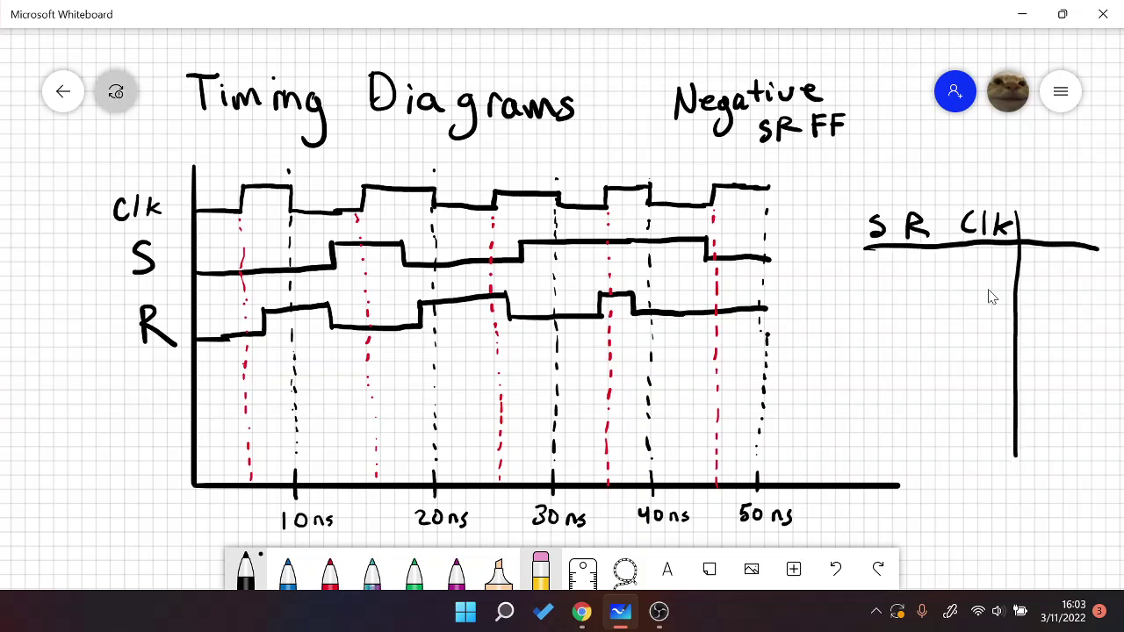
left_click_drag(1054, 201, 1069, 237)
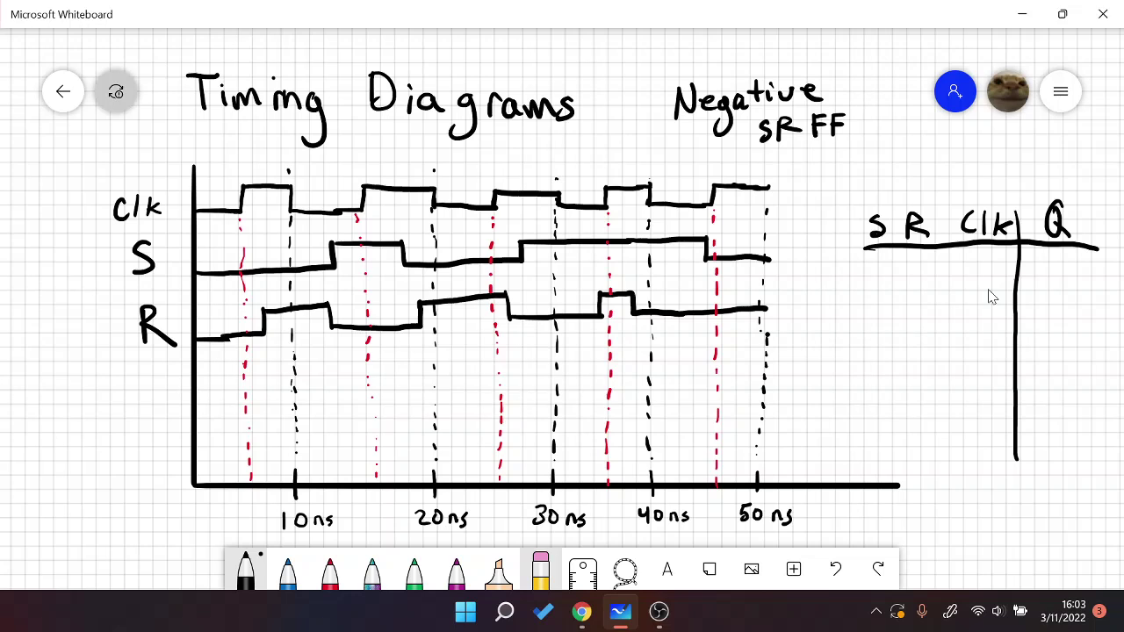
Draw four falling-edge down arrows in the Clk column
left_click_drag(982, 253, 982, 350)
mouse_move(974, 340)
left_mouse_down()
mouse_move(990, 343)
mouse_move(983, 406)
left_mouse_up()
mouse_move(976, 391)
left_mouse_down()
mouse_move(987, 402)
mouse_move(984, 455)
left_mouse_up()
left_click_drag(974, 443, 988, 453)
Write the S R rows 00, 01, 10 and 11
mouse_move(881, 265)
left_mouse_down()
mouse_move(916, 279)
mouse_move(927, 261)
left_mouse_up()
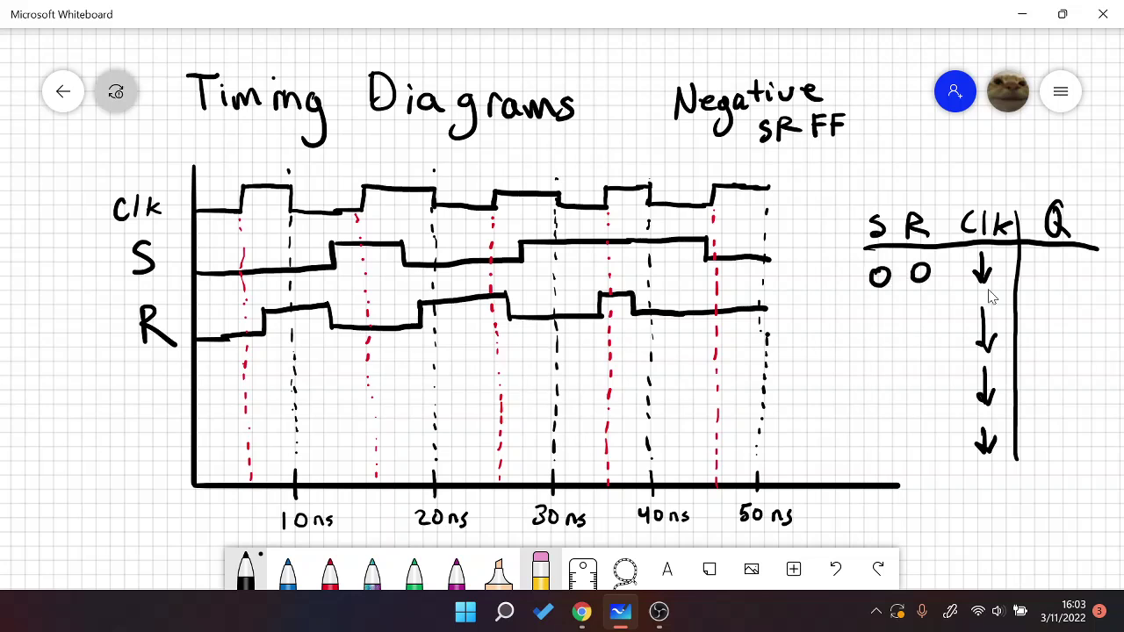
mouse_move(887, 323)
left_mouse_down()
mouse_move(920, 324)
mouse_move(893, 388)
mouse_move(919, 373)
left_mouse_up()
left_click_drag(893, 427, 897, 444)
left_click_drag(924, 423, 931, 447)
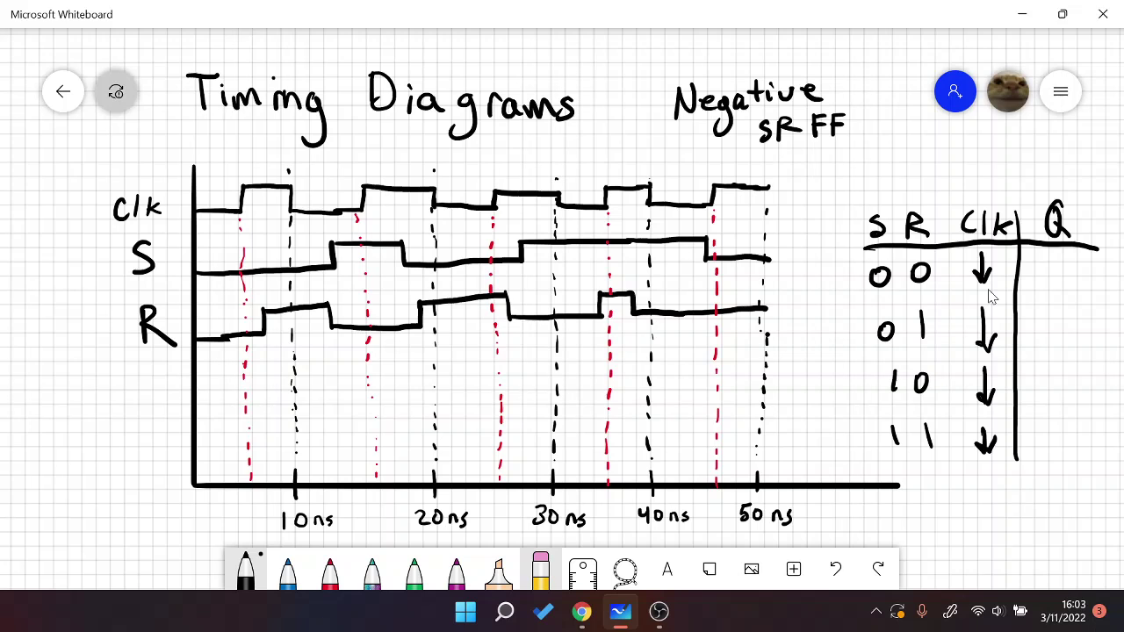
Write outputs Q, 0, 1 and Forbidden for rows 00, 01, 10 and 11
mouse_move(1053, 256)
left_mouse_down()
mouse_move(1071, 287)
mouse_move(1060, 260)
left_mouse_up()
left_click_drag(1053, 311, 1056, 312)
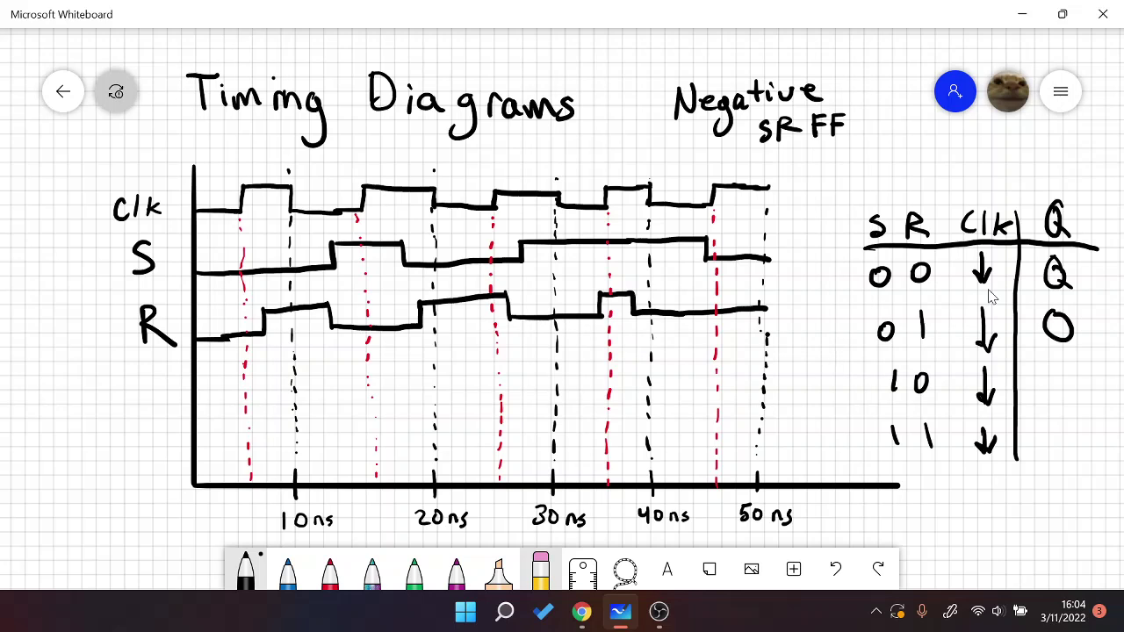
left_click_drag(1057, 367, 1061, 400)
left_click_drag(1030, 437, 1032, 451)
left_click_drag(1031, 436, 1070, 438)
mouse_move(1073, 427)
left_mouse_down()
mouse_move(1076, 444)
mouse_move(1098, 422)
mouse_move(1113, 440)
left_mouse_up()
left_click_drag(1110, 442, 1123, 433)
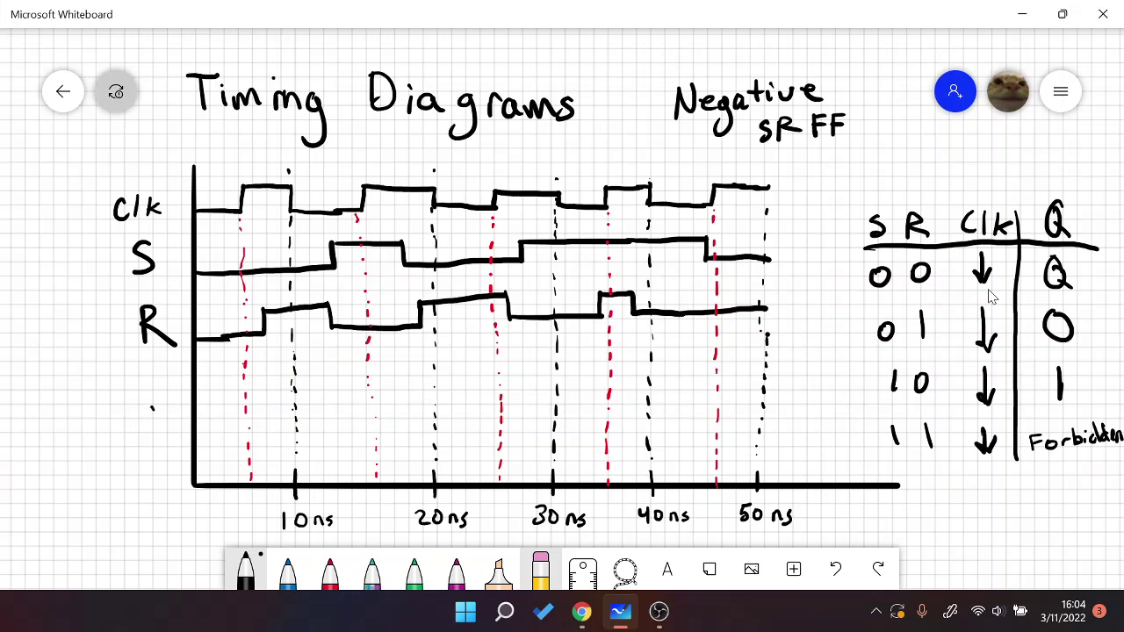
Write a Q row label below R and switch to the Blue pen
left_click_drag(149, 406, 172, 434)
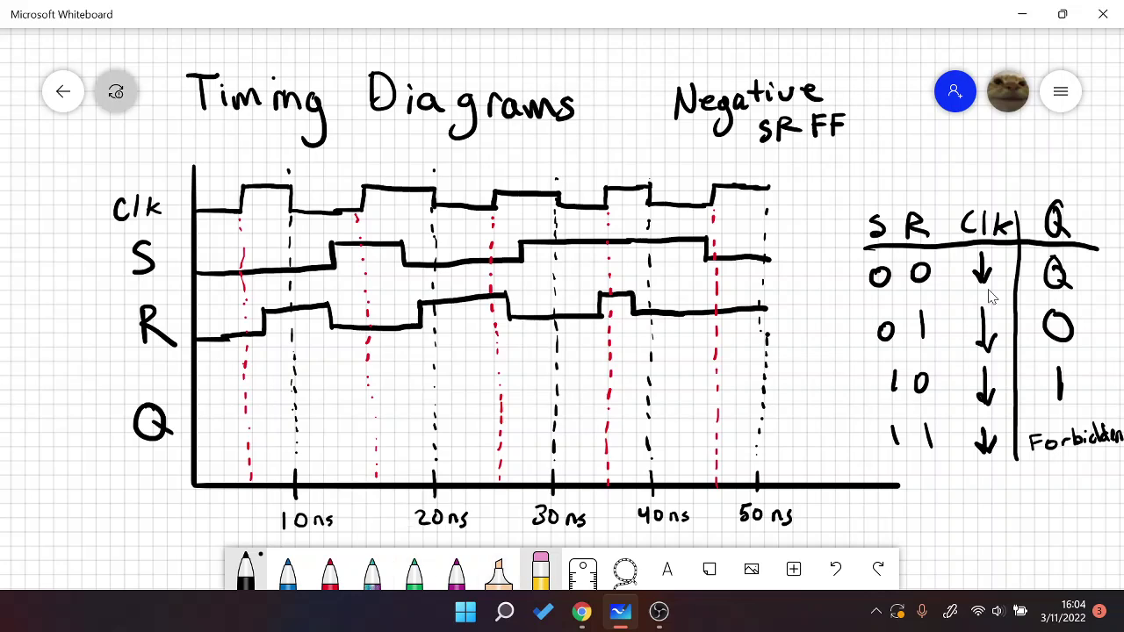
left_click(287, 573)
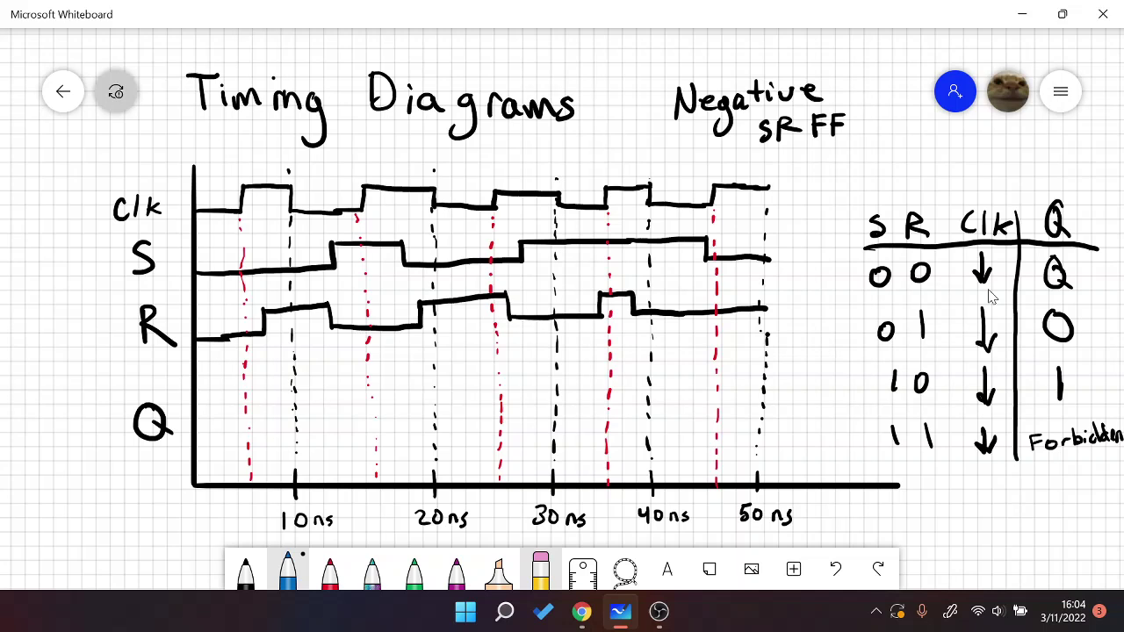
Draw the blue Q trace low toward 30 ns and note '2.5 ns Delay' at lower left
left_click_drag(190, 425, 282, 425)
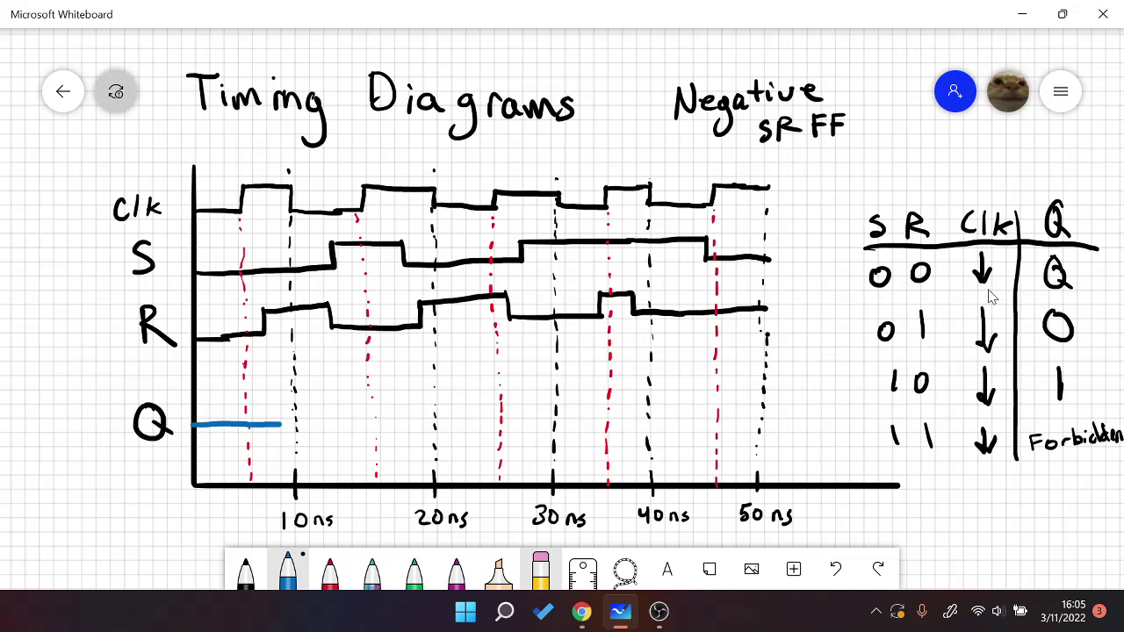
left_click_drag(282, 425, 416, 418)
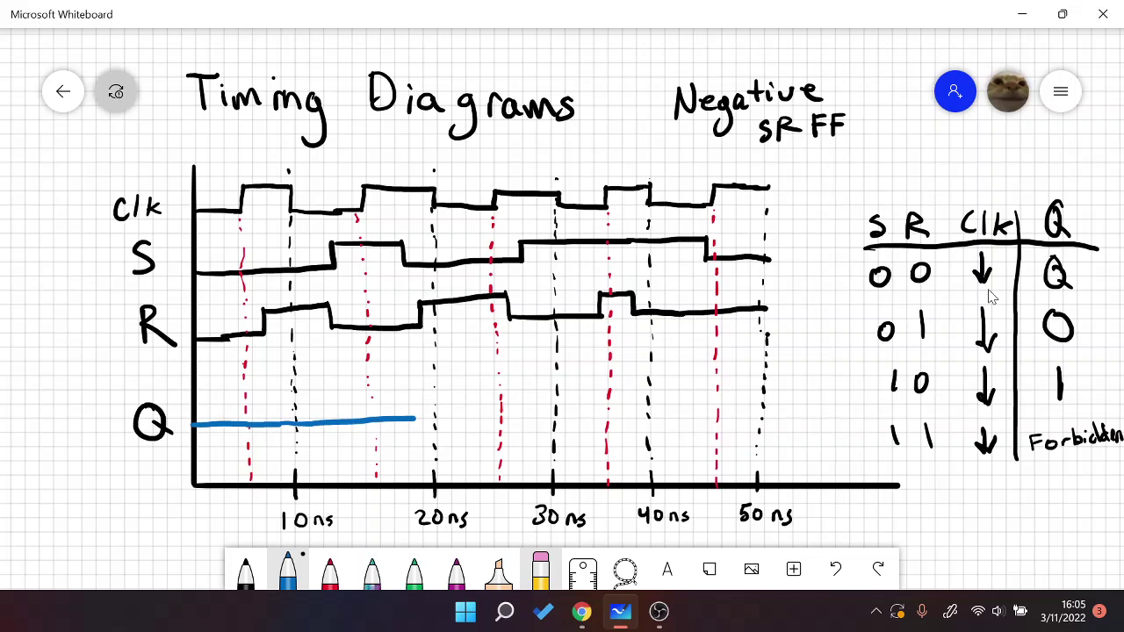
left_click_drag(414, 420, 527, 417)
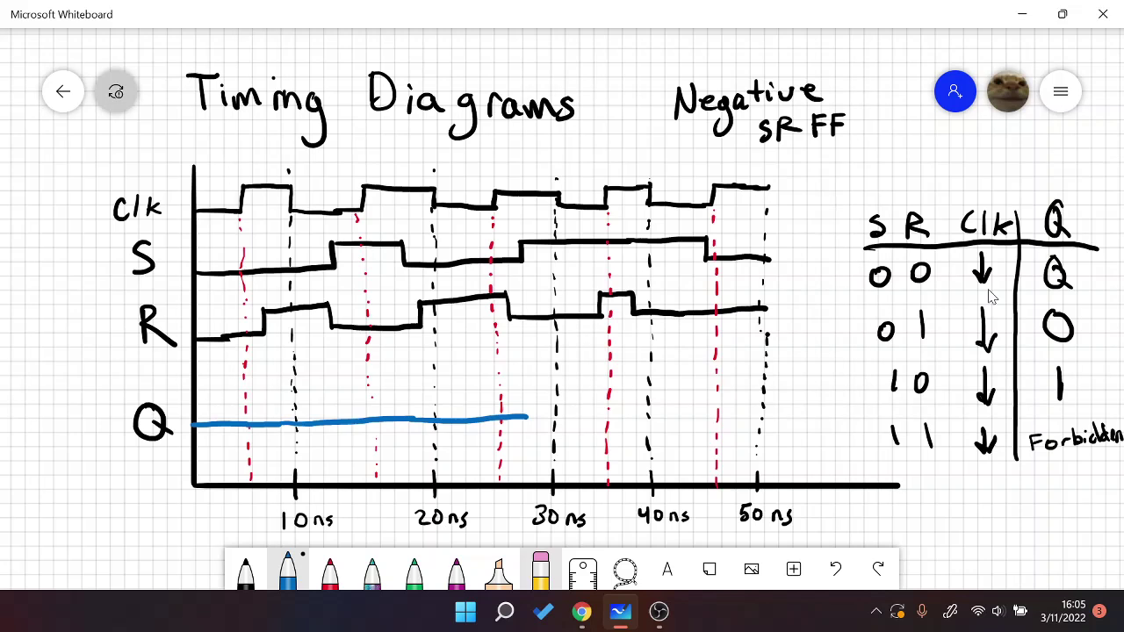
mouse_move(36, 502)
left_mouse_down()
mouse_move(86, 487)
mouse_move(79, 509)
mouse_move(130, 496)
left_mouse_up()
mouse_move(69, 532)
left_mouse_down()
mouse_move(75, 547)
mouse_move(130, 538)
mouse_move(141, 558)
left_mouse_up()
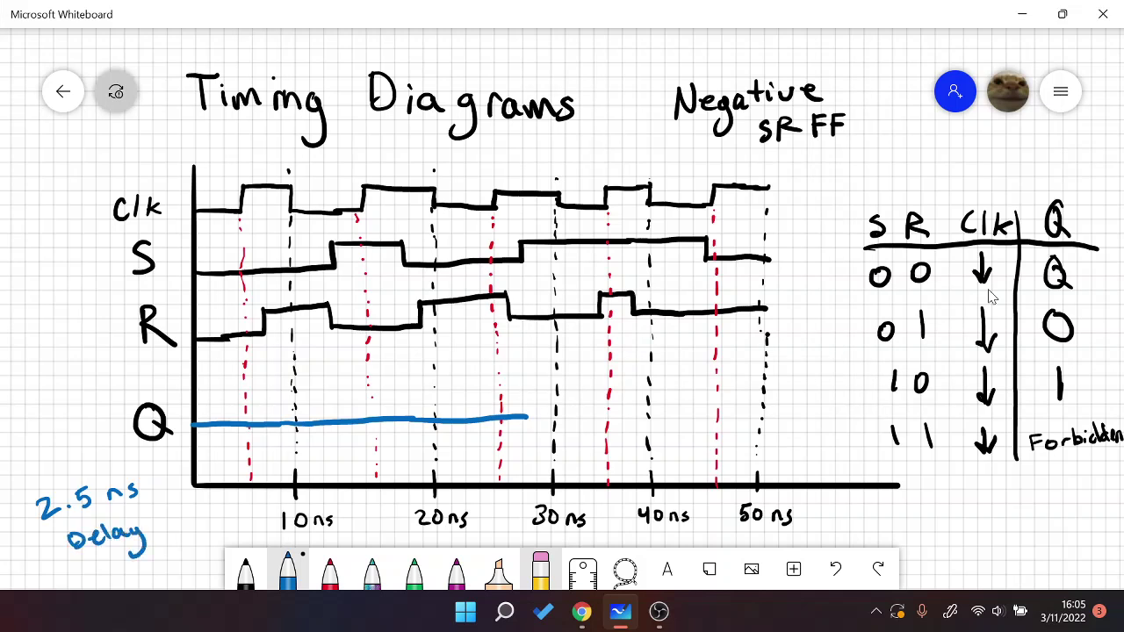
Continue Q low past 30 ns, step it high, and extend it to 50 ns
left_click_drag(526, 416, 583, 417)
mouse_move(583, 409)
left_mouse_down()
mouse_move(583, 396)
mouse_move(583, 415)
mouse_move(599, 399)
mouse_move(630, 400)
left_mouse_up()
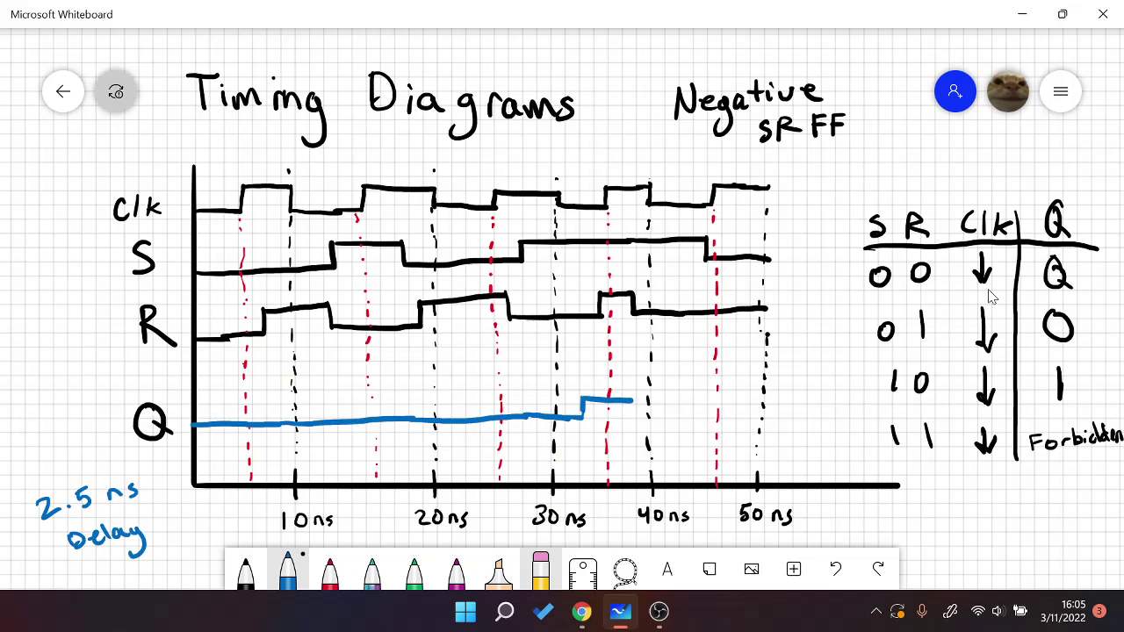
left_click_drag(636, 401, 701, 397)
left_click_drag(699, 397, 765, 393)
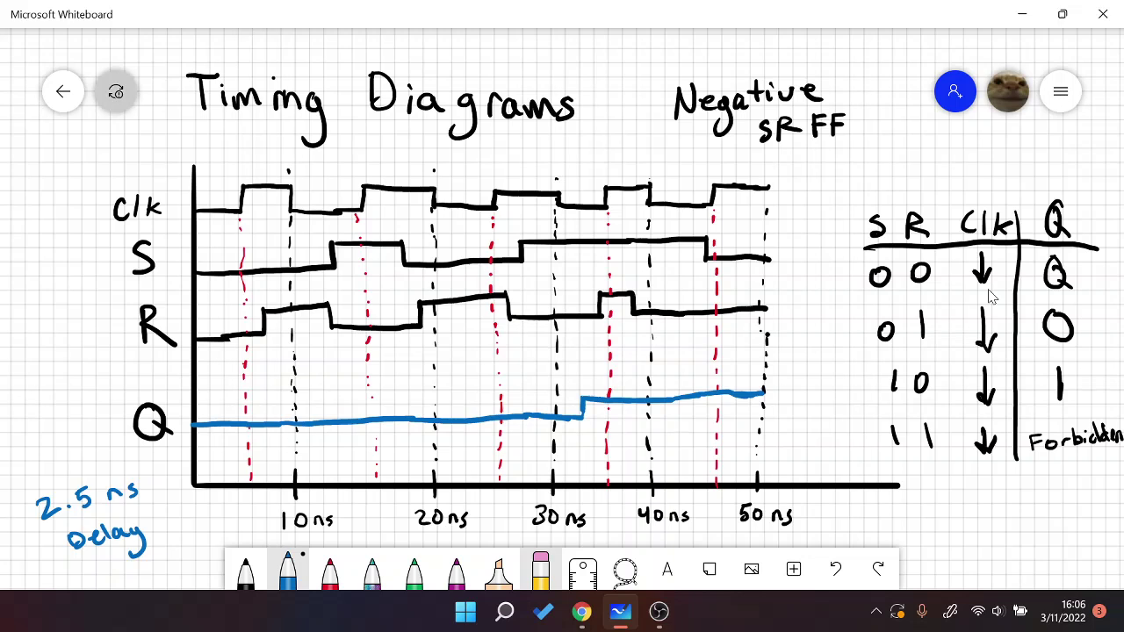
Lengthen the Clk, S and R lines past 50 ns in black, and the Q line in blue
left_click(245, 570)
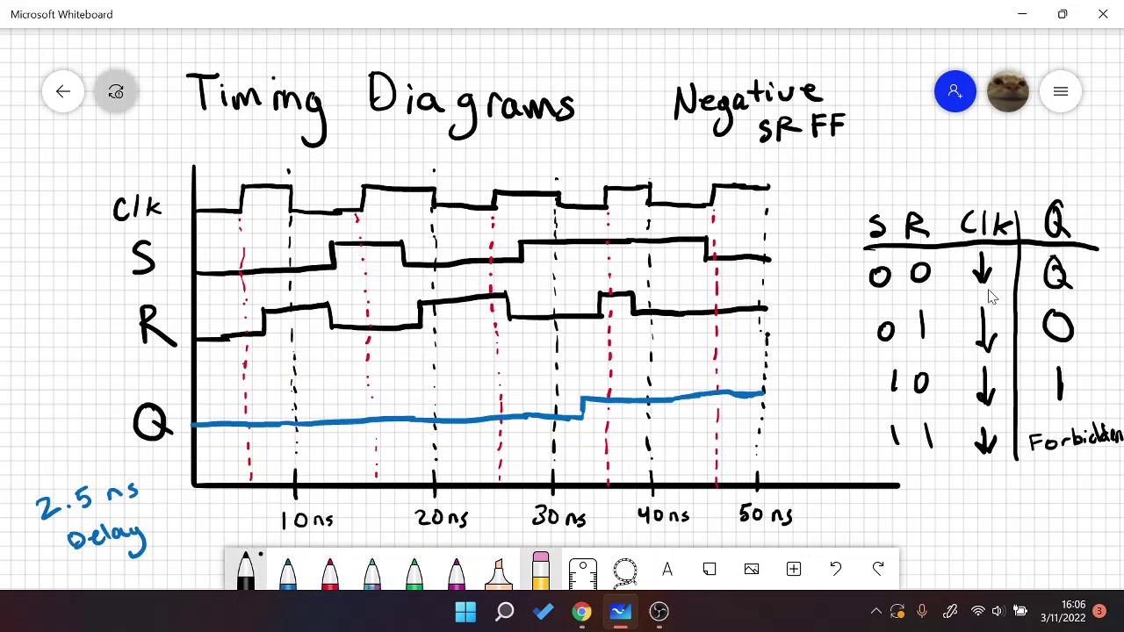
mouse_move(769, 186)
left_mouse_down()
mouse_move(768, 205)
mouse_move(820, 203)
mouse_move(819, 184)
mouse_move(874, 186)
left_mouse_up()
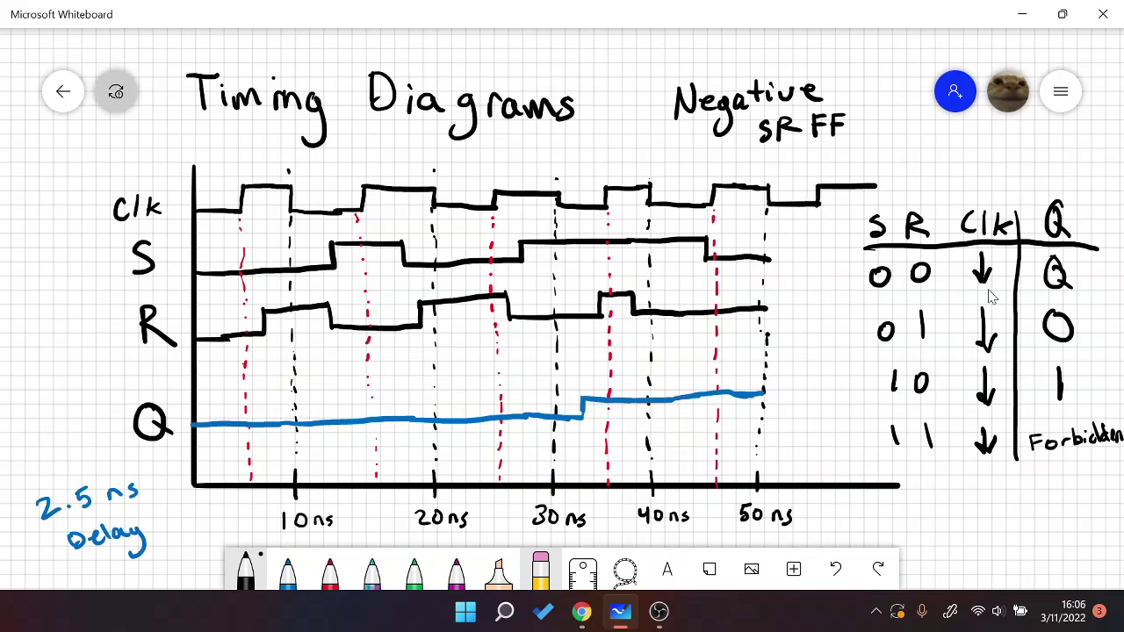
left_click_drag(767, 257, 853, 257)
left_click_drag(767, 308, 864, 307)
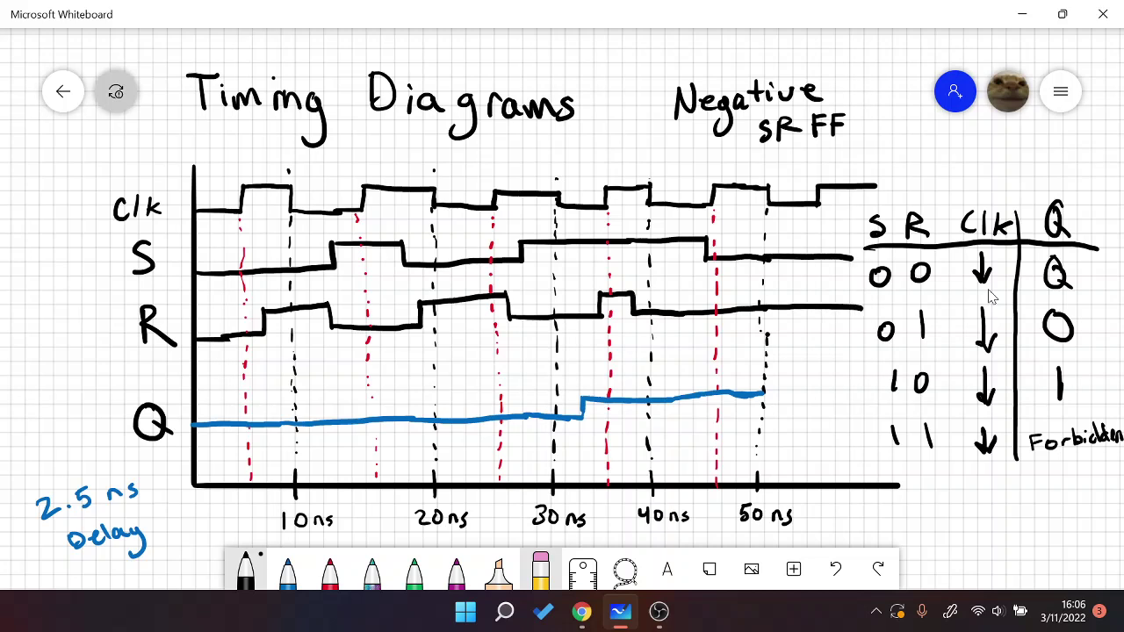
left_click(287, 570)
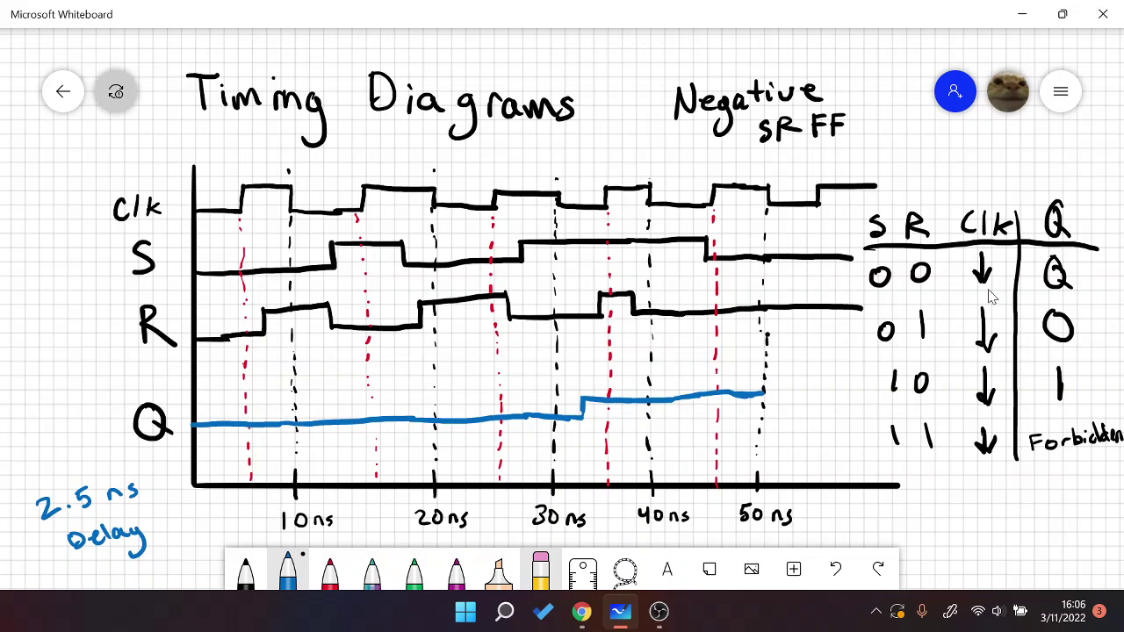
left_click_drag(764, 393, 874, 390)
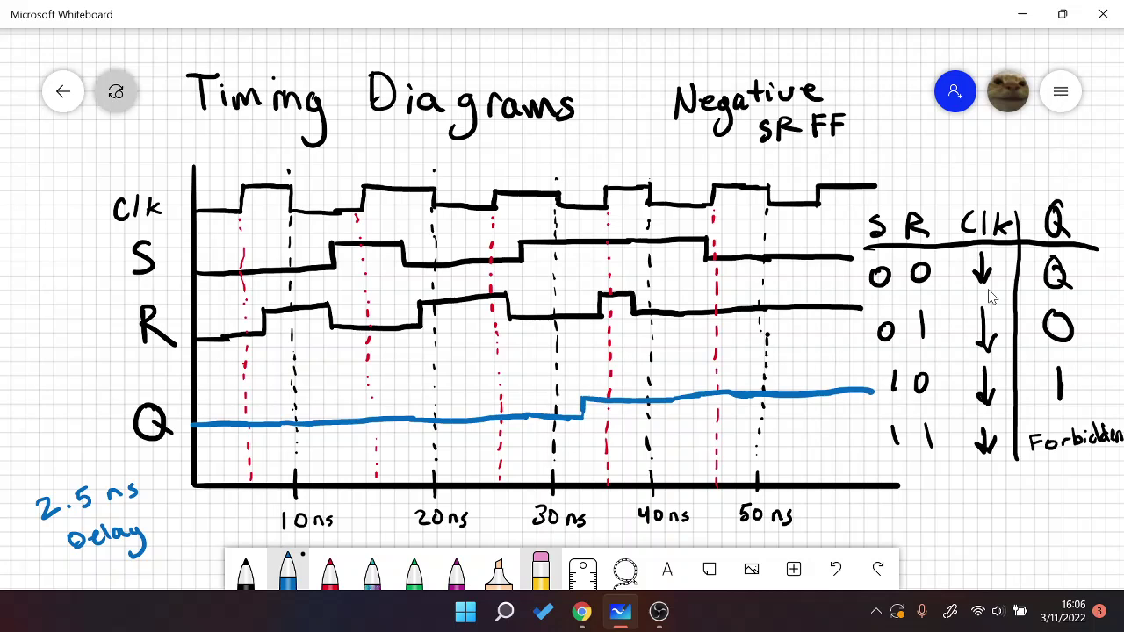